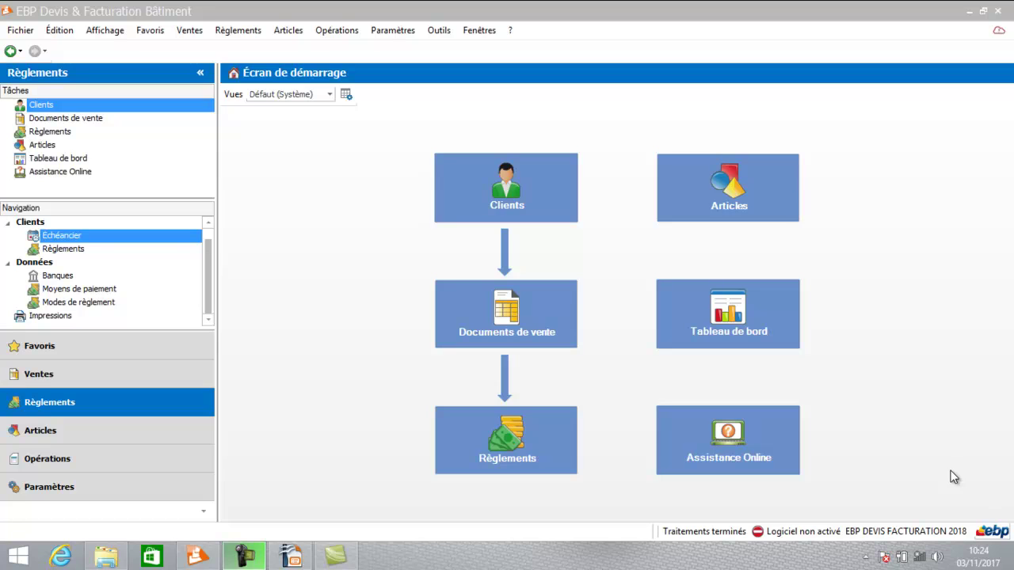
# Step: Create a new sales invoice with the articles AR00005 Robinet and AR00002 Main d'oeuvre, quantity 1 each
pyautogui.click(495, 331)
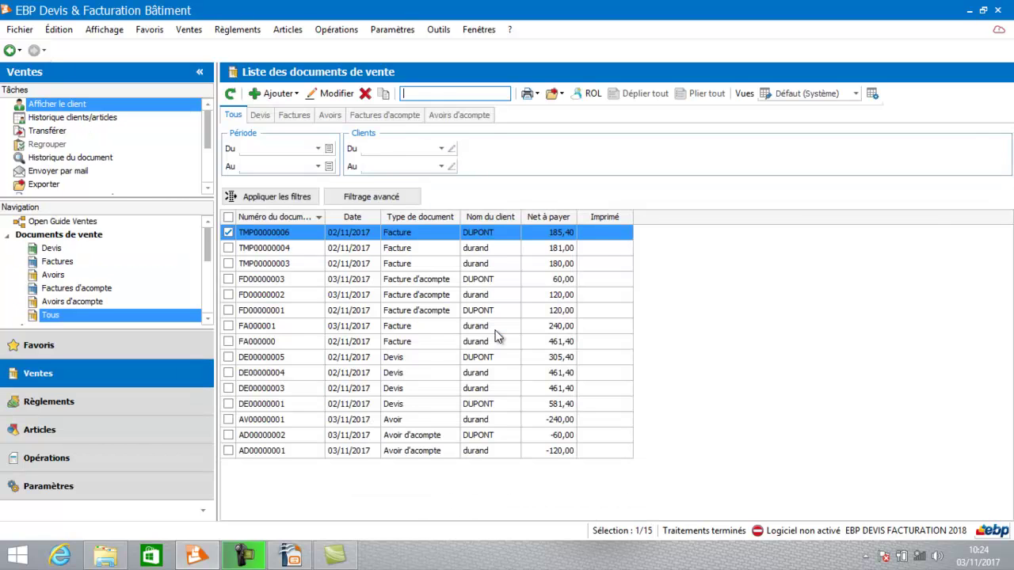
pyautogui.click(279, 93)
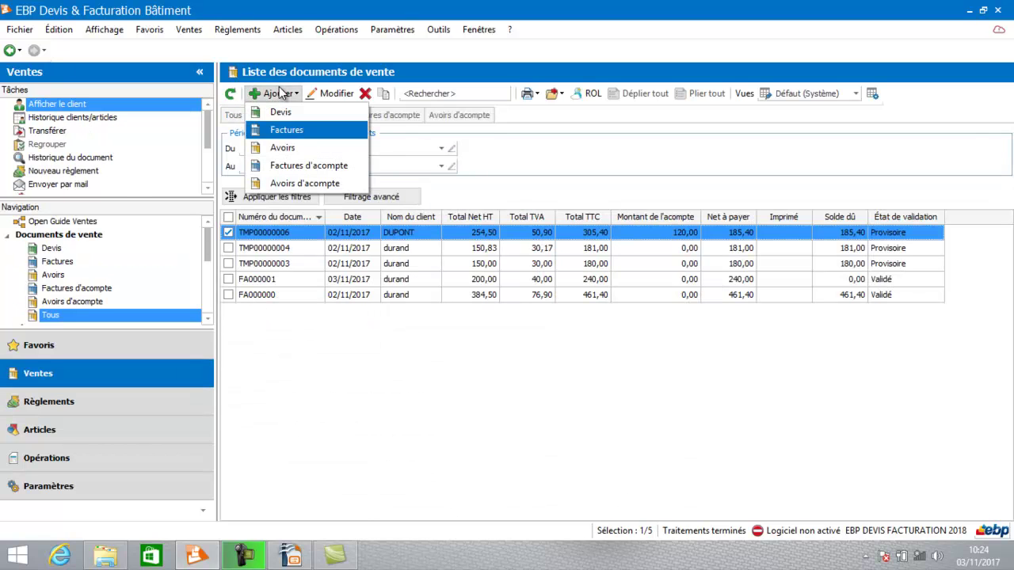
pyautogui.click(282, 134)
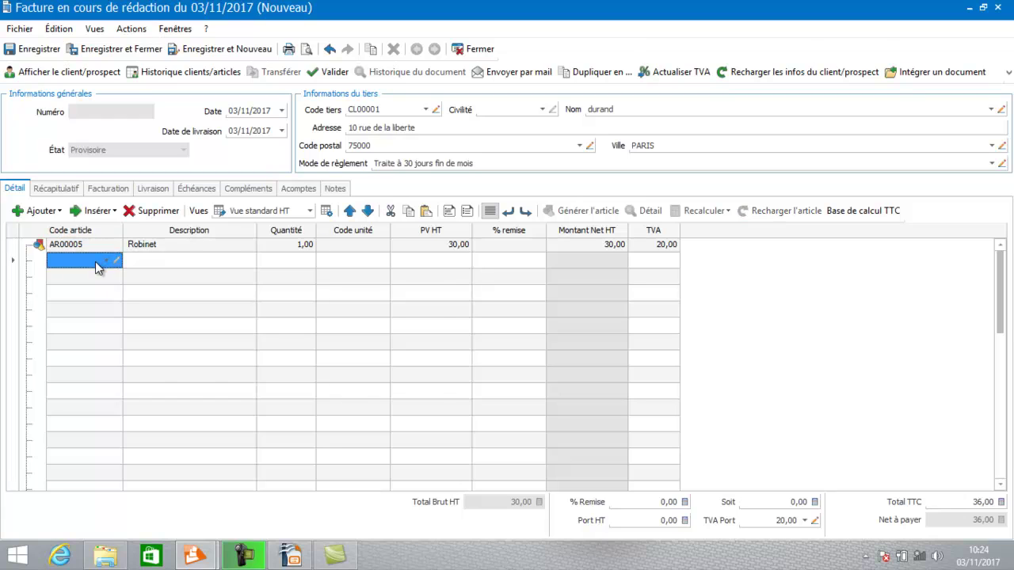
pyautogui.click(106, 261)
pyautogui.click(93, 327)
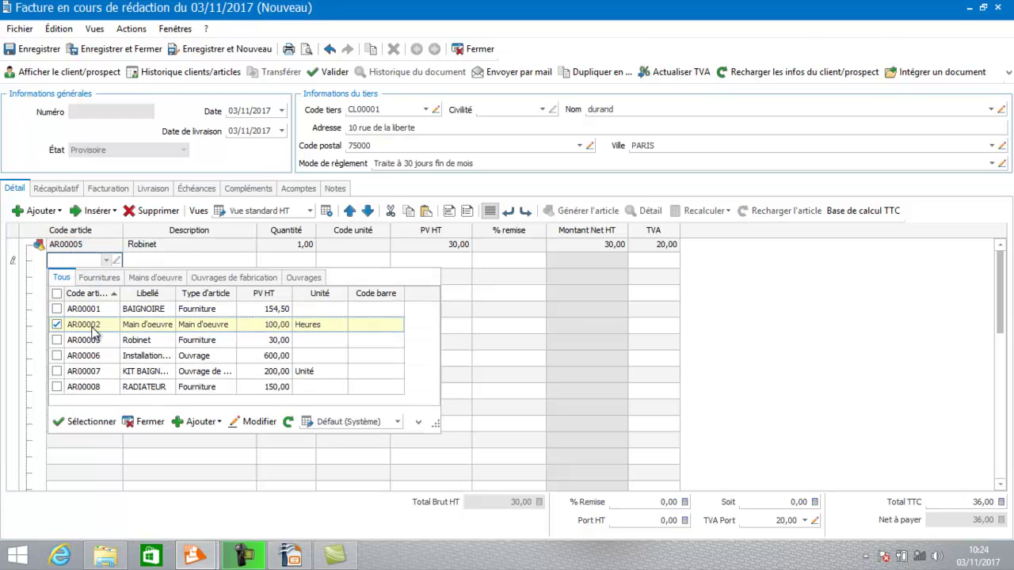
pyautogui.doubleClick(92, 328)
pyautogui.click(180, 321)
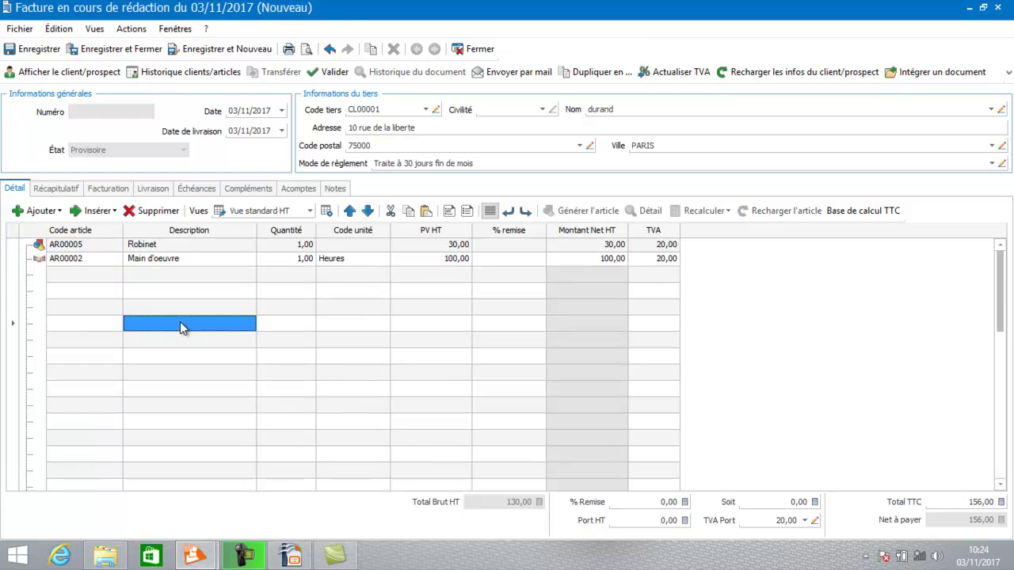
# Step: Validate the new invoice and close it
pyautogui.click(330, 73)
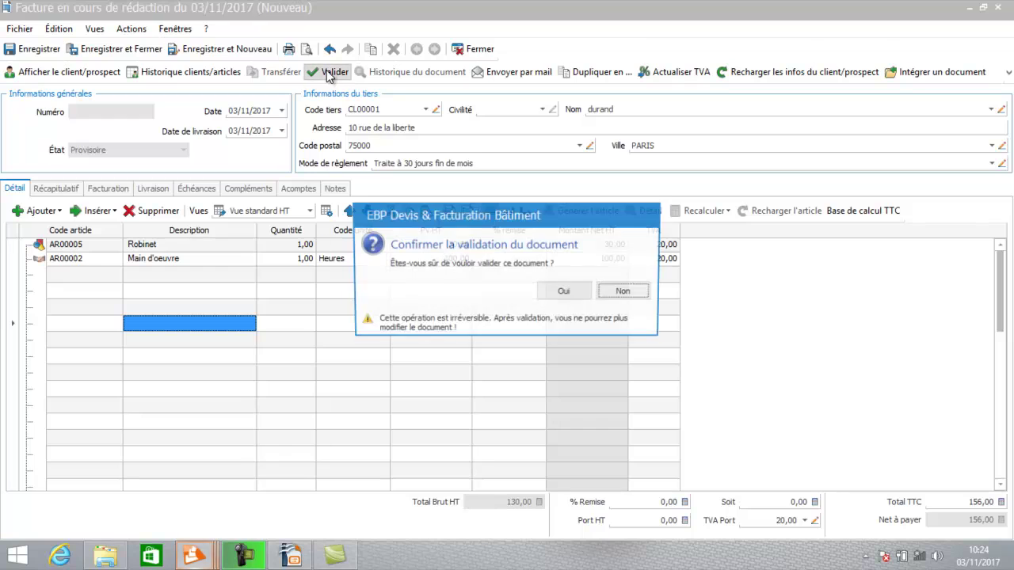
pyautogui.click(563, 292)
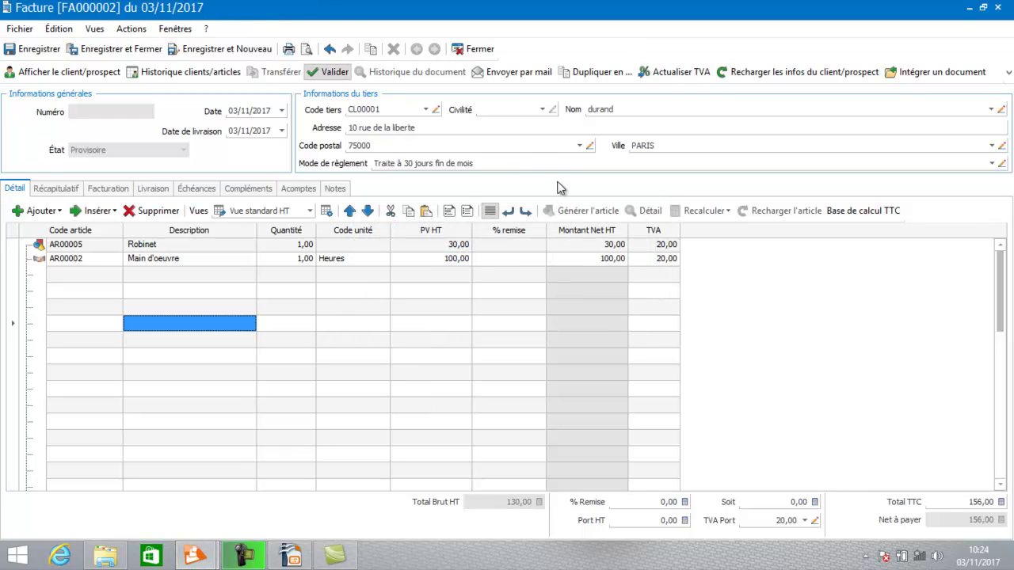
pyautogui.click(480, 50)
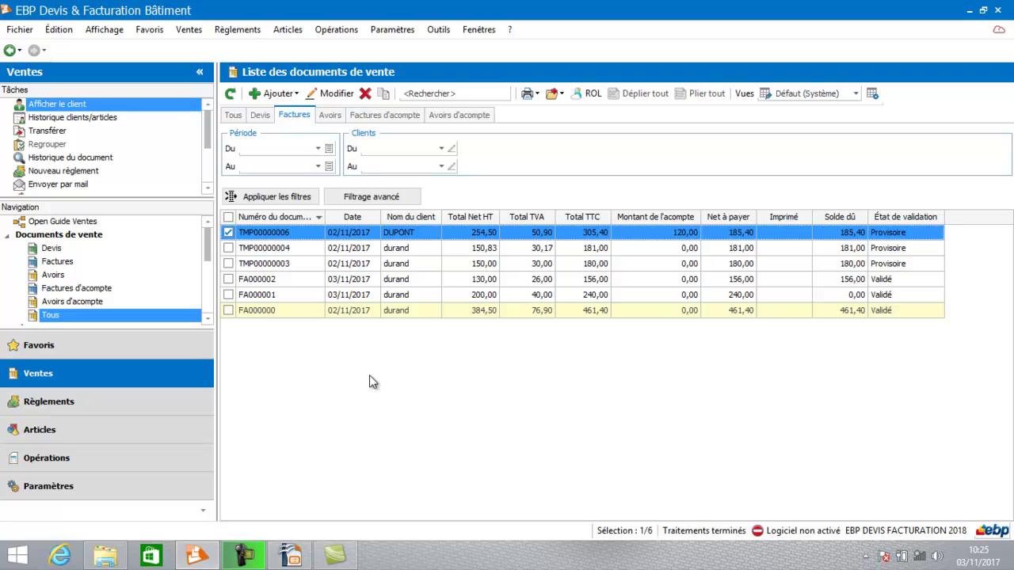
# Step: Filter the invoice list to the second customer only
pyautogui.click(442, 150)
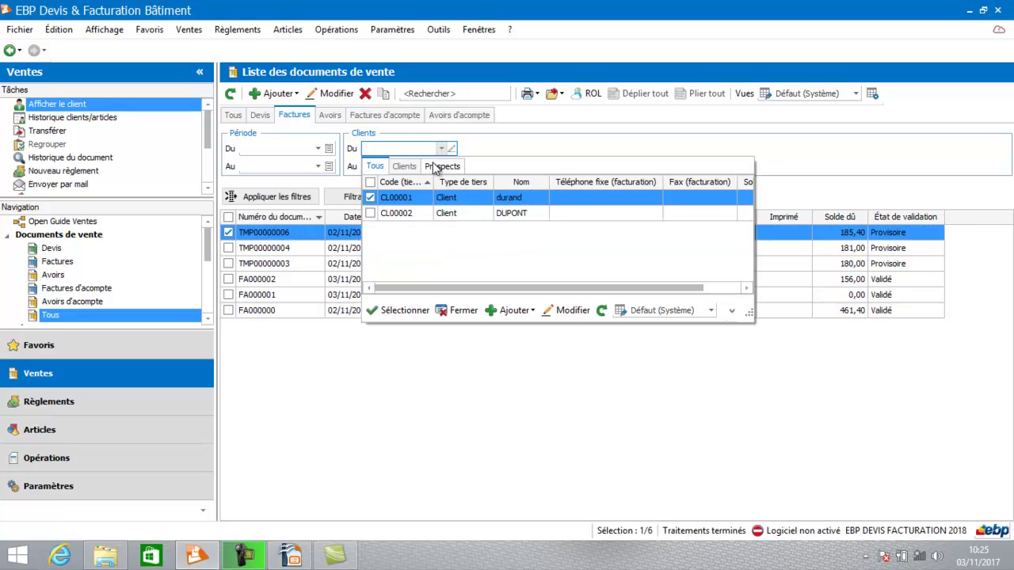
pyautogui.doubleClick(419, 213)
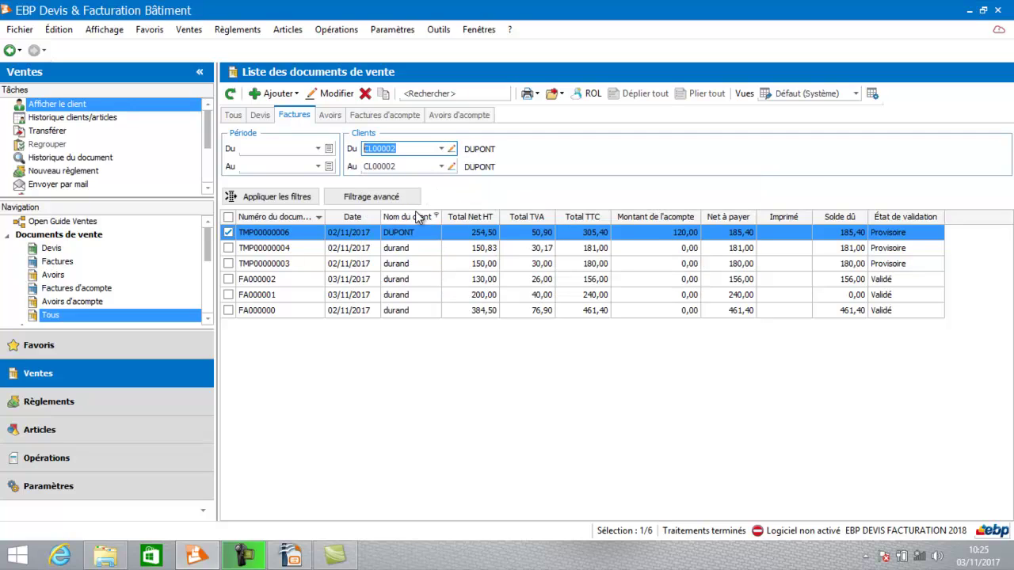
pyautogui.click(280, 198)
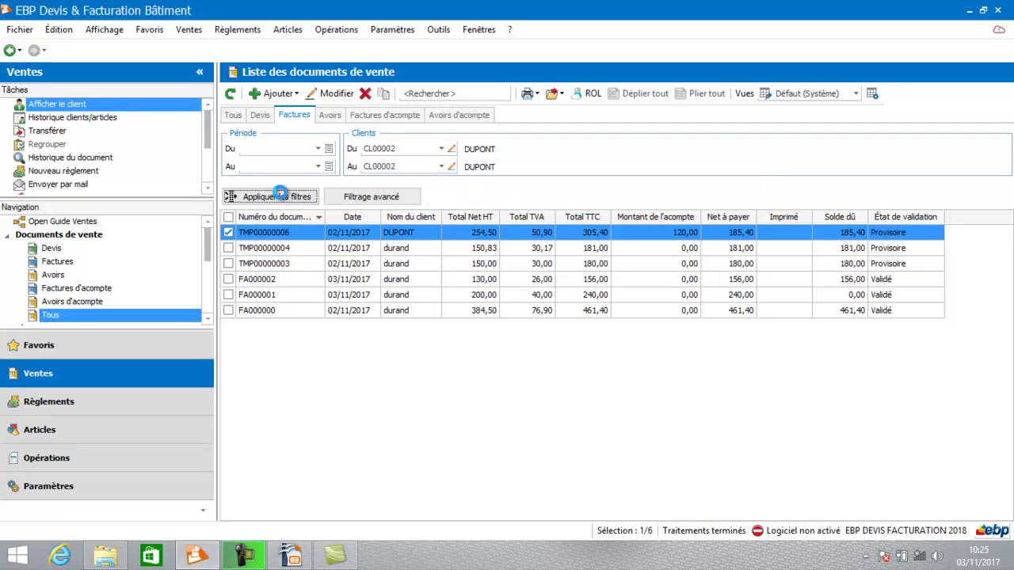
# Step: Record a new cheque payment for the filtered provisional invoice with the reference Chq 123 and validate the payment
pyautogui.rightClick(381, 240)
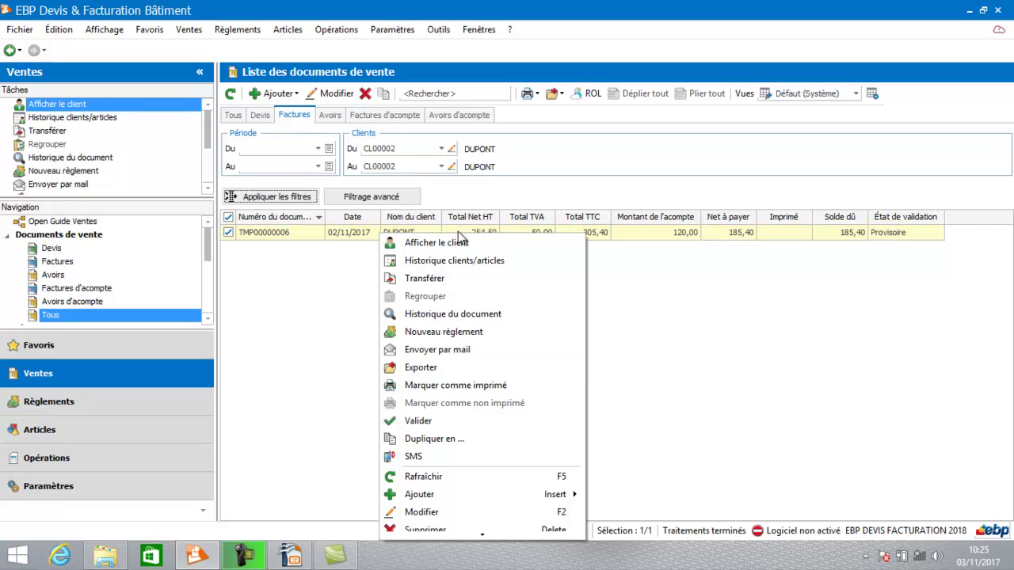
pyautogui.click(441, 338)
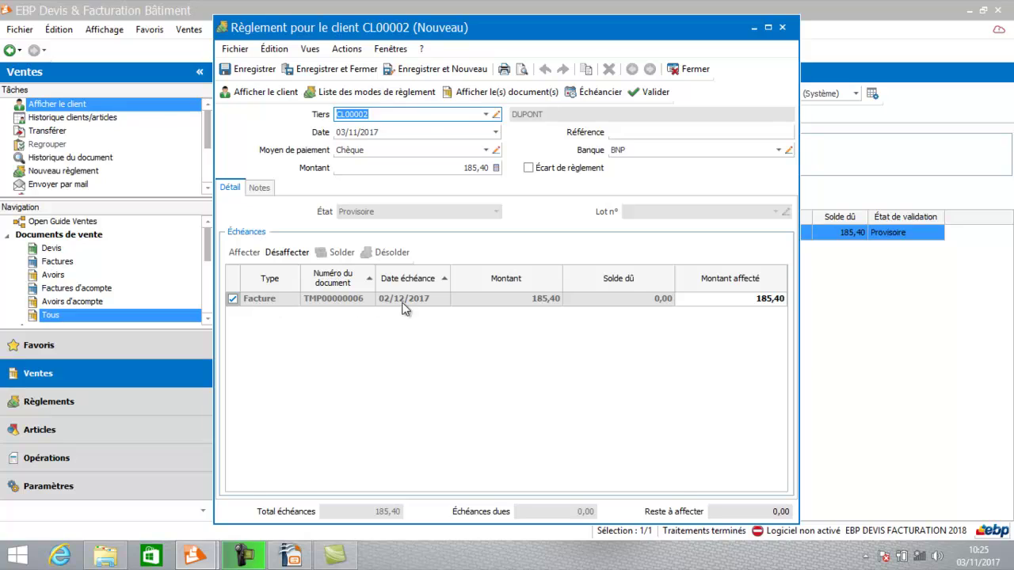
pyautogui.click(633, 131)
pyautogui.write('Chq')
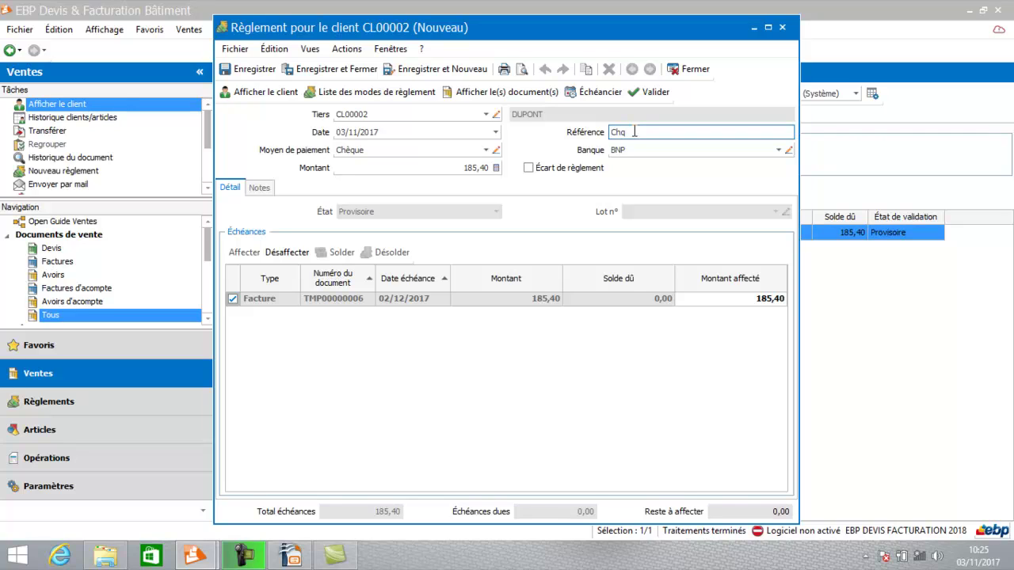
pyautogui.write(' 123')
pyautogui.click(656, 97)
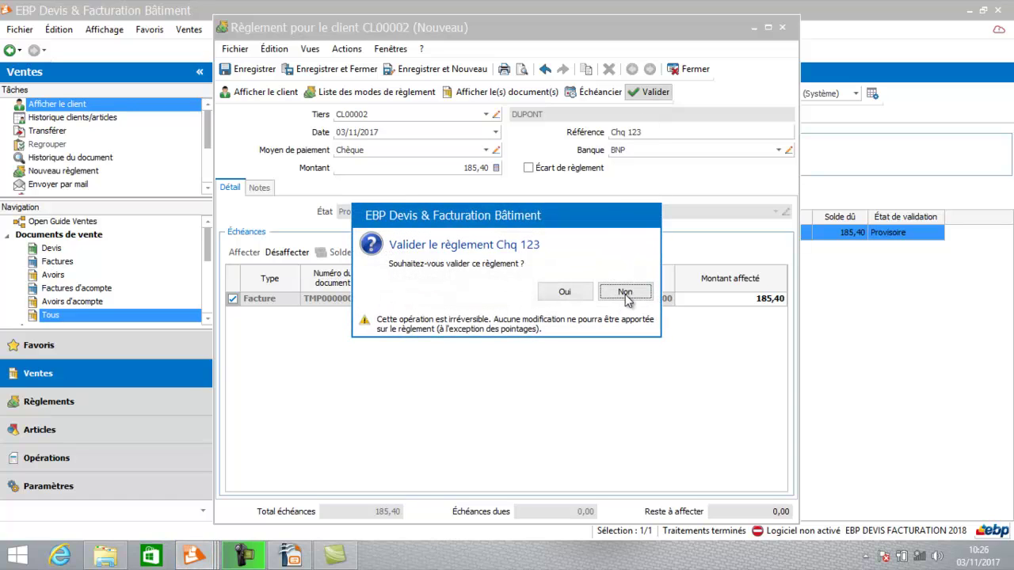
pyautogui.click(626, 292)
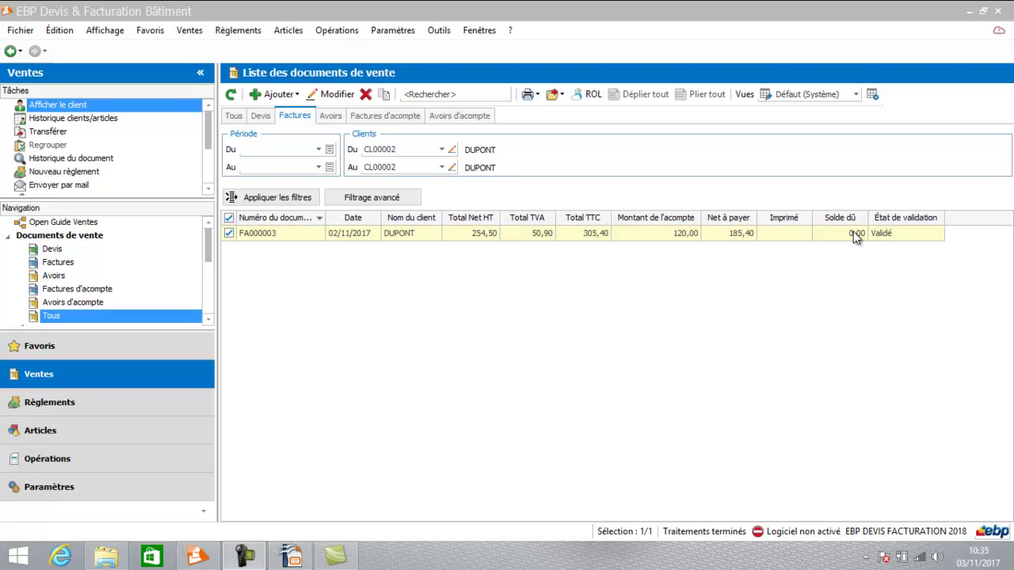
# Step: Check the settled due dates in the Échéancier, filtered to the customer whose cheque was recorded
pyautogui.click(60, 401)
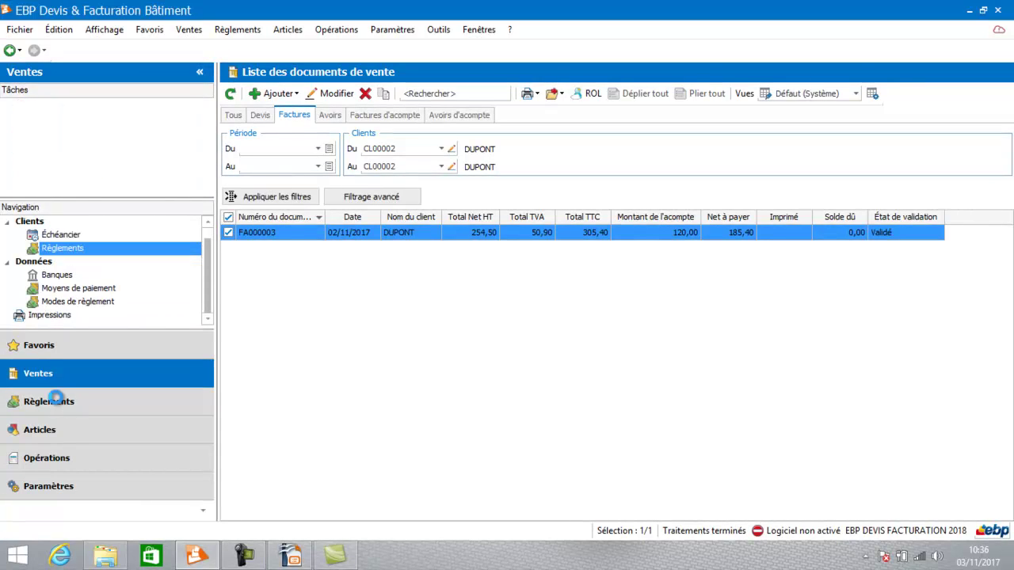
pyautogui.click(57, 235)
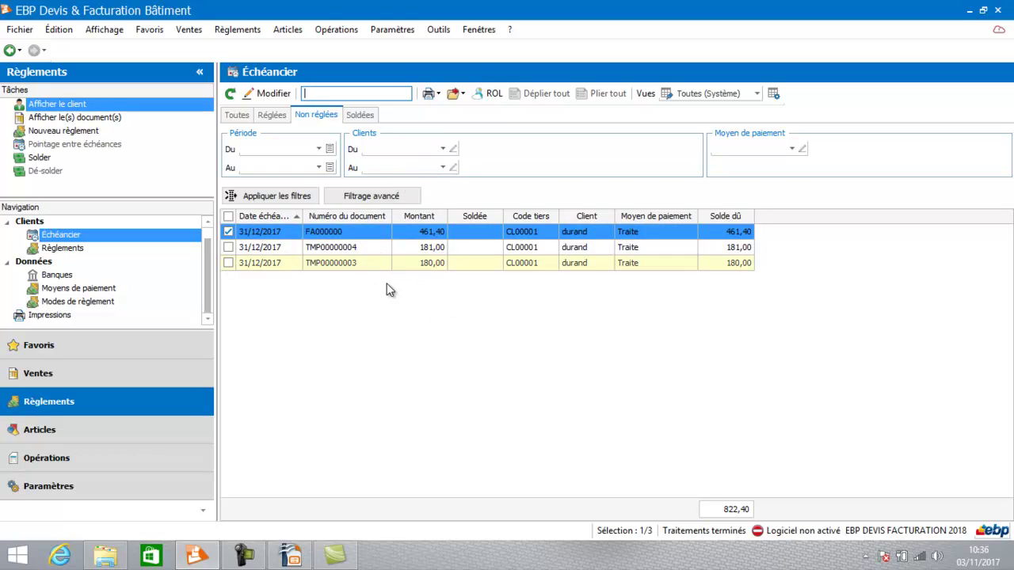
pyautogui.click(272, 115)
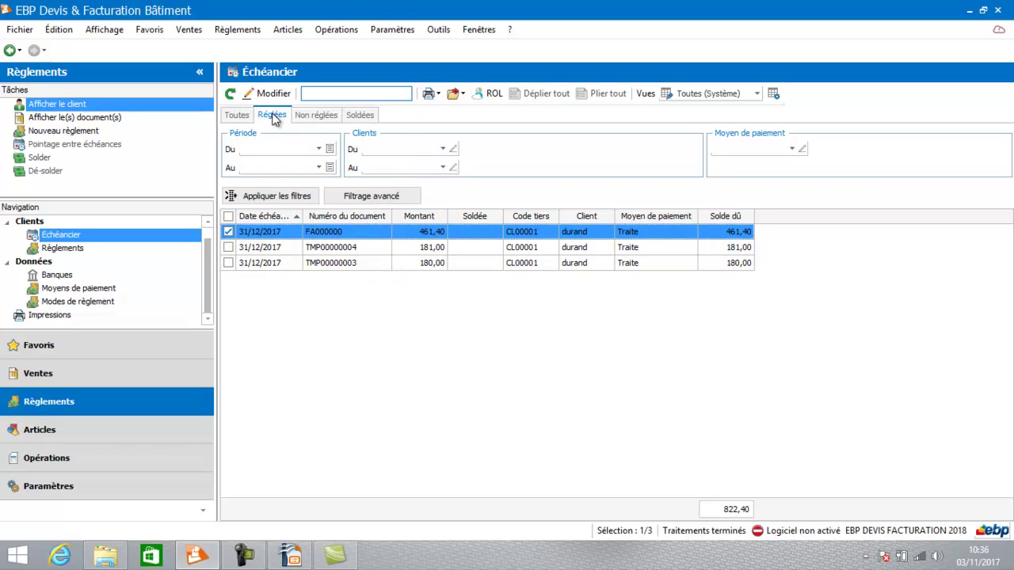
pyautogui.click(443, 150)
pyautogui.click(419, 197)
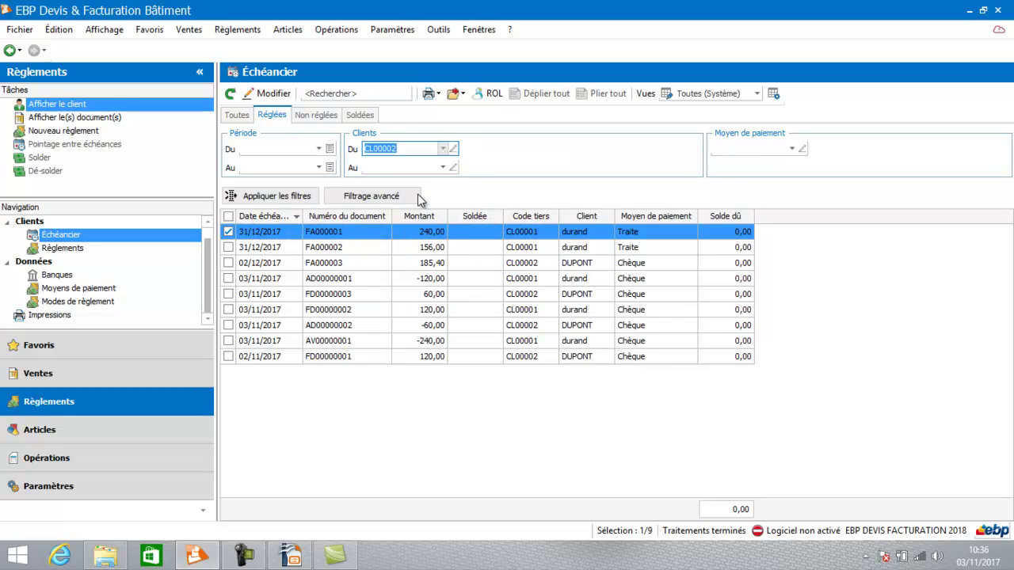
pyautogui.click(281, 198)
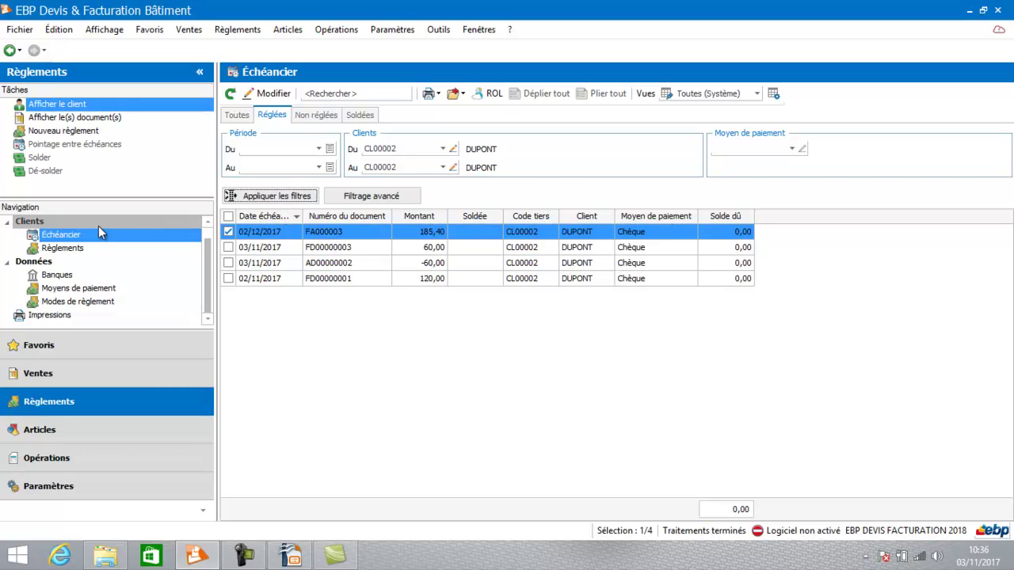
# Step: Review the list of customer payments and the list of sales documents
pyautogui.click(74, 249)
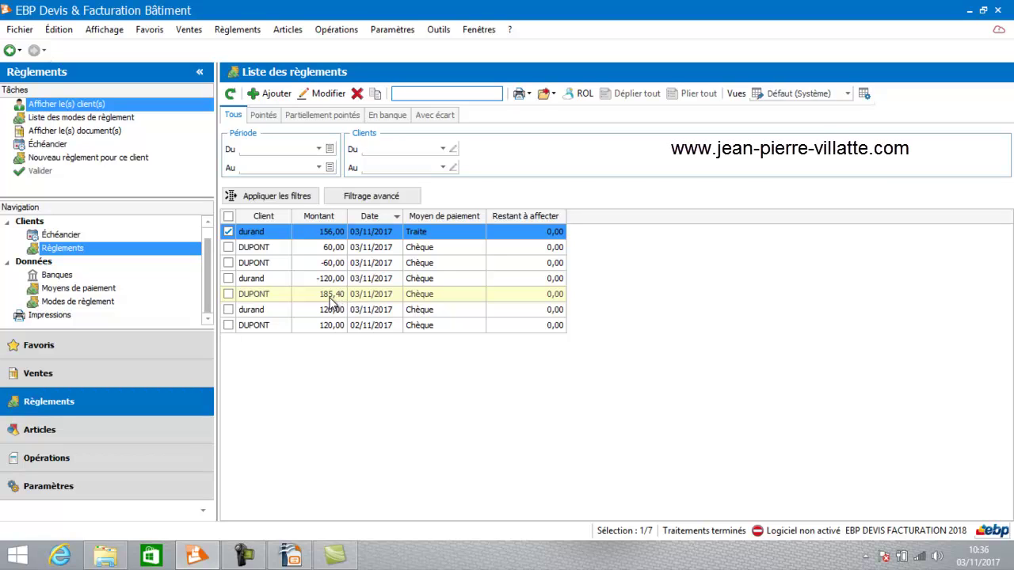
pyautogui.click(70, 382)
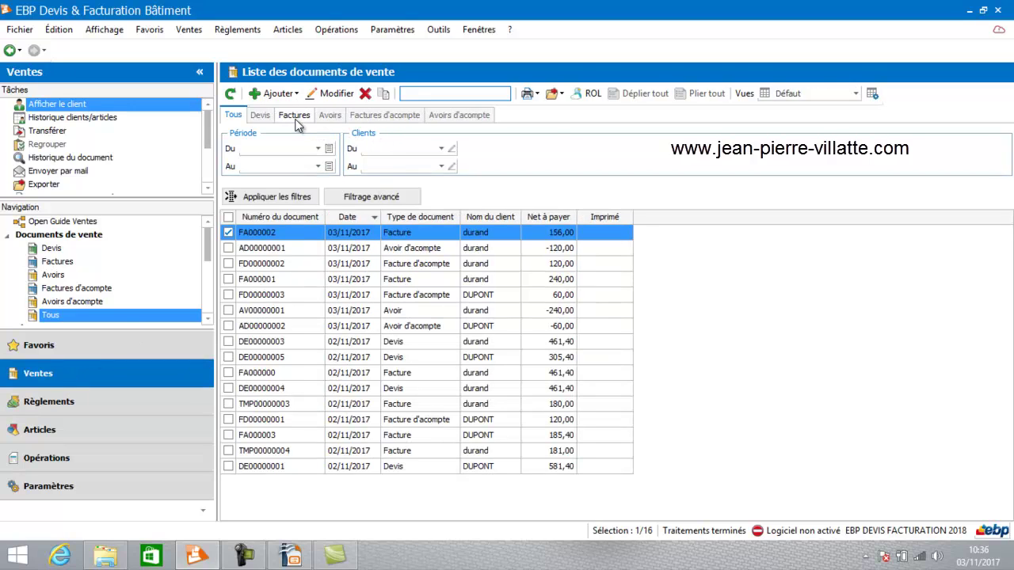
# Step: From the first unsettled due date in the Échéancier, create a payment of 822,40 and allocate it to all three listed invoices
pyautogui.click(57, 401)
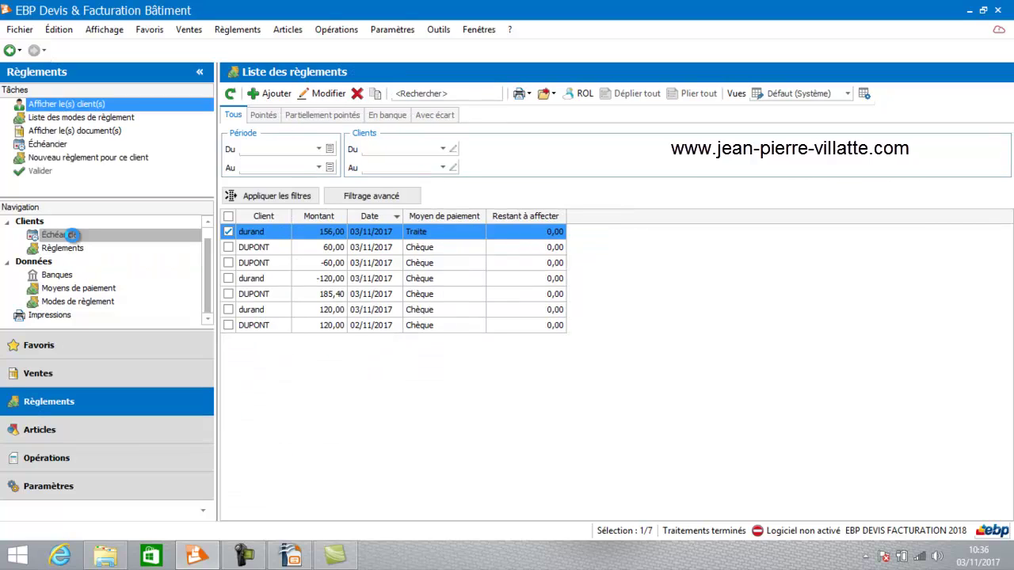
pyautogui.click(73, 237)
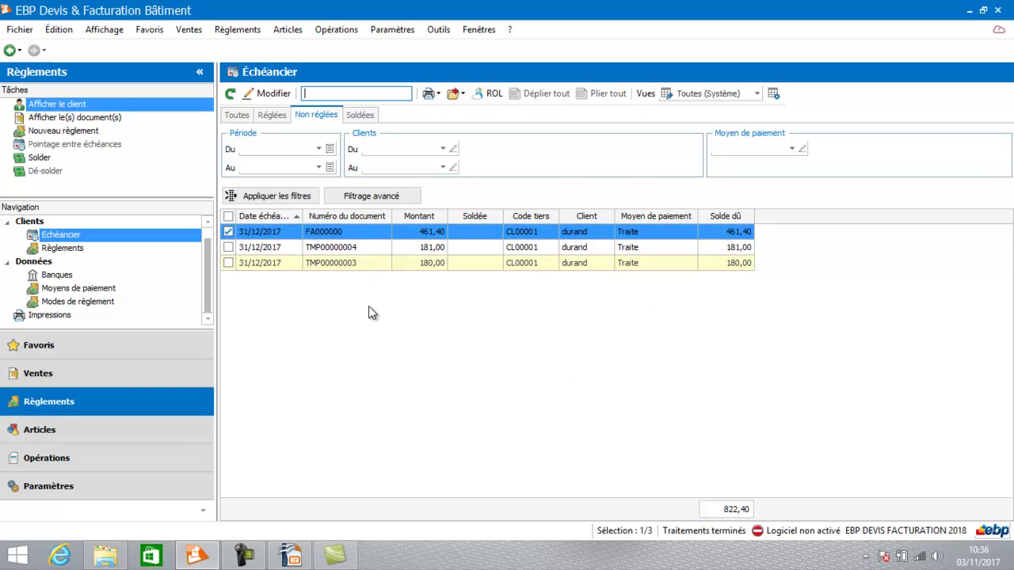
pyautogui.click(76, 133)
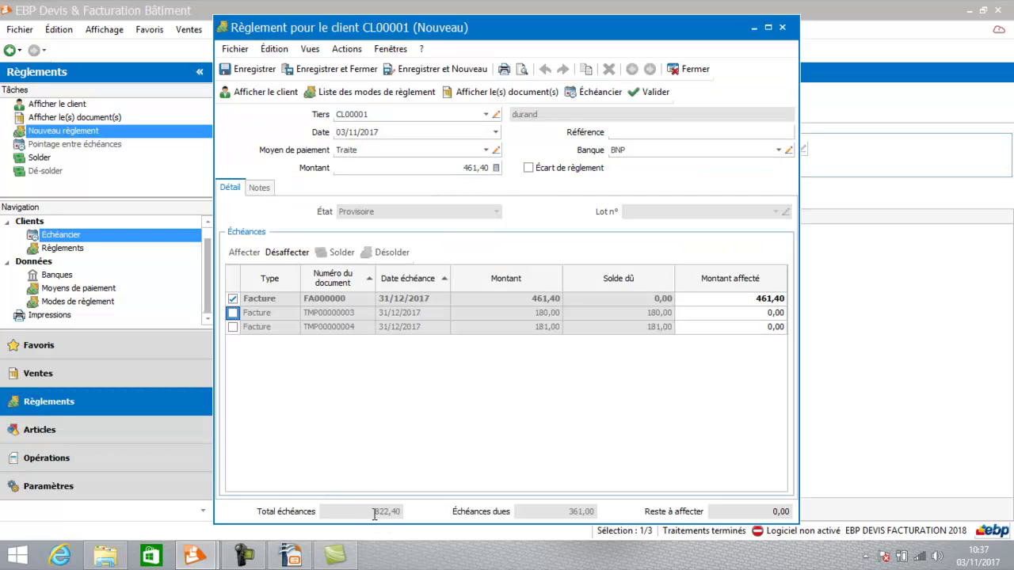
pyautogui.click(450, 167)
pyautogui.write('822,40')
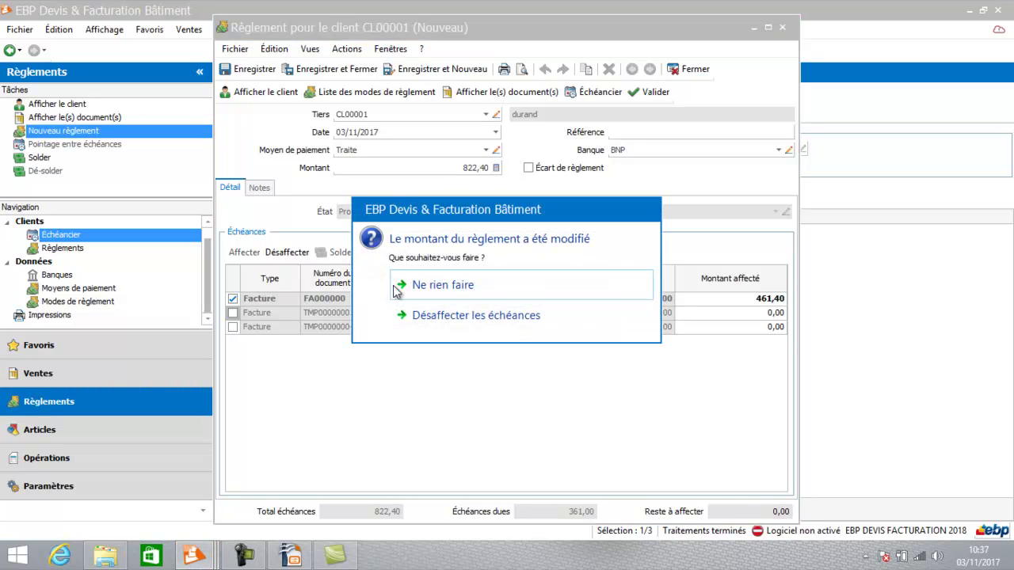
pyautogui.click(436, 287)
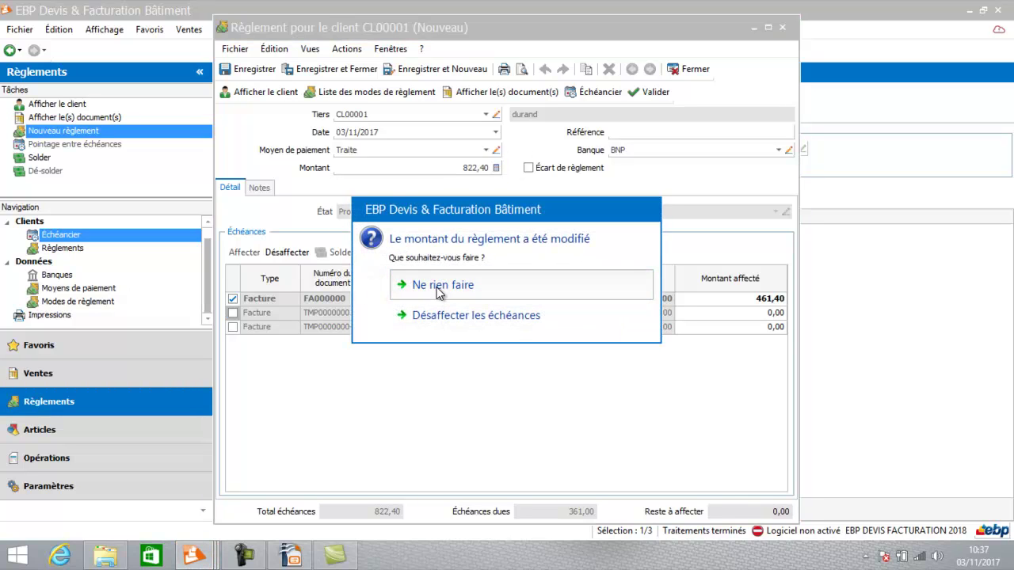
pyautogui.click(232, 312)
pyautogui.click(233, 327)
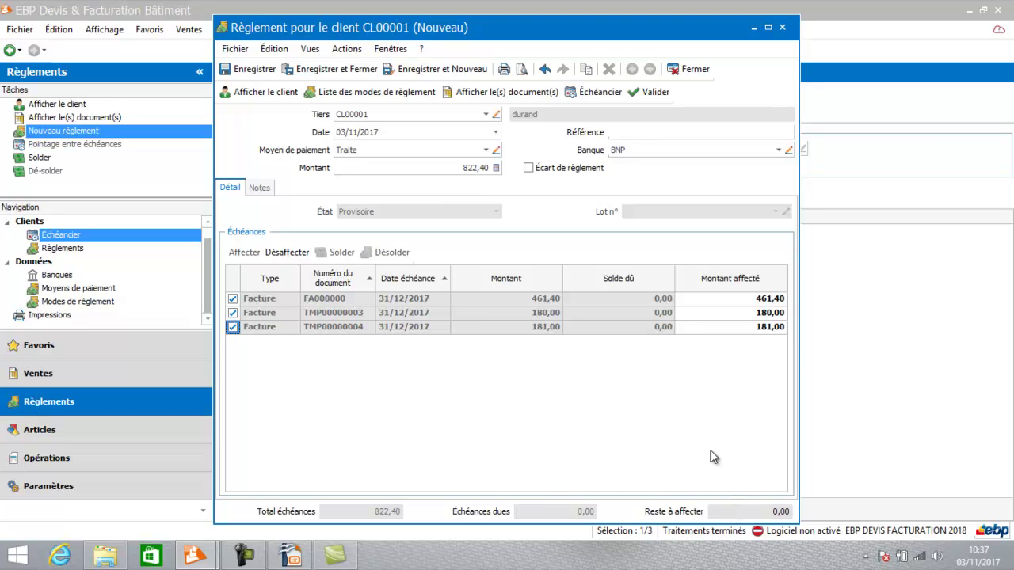
# Step: Set the payment's reference to TRAITE, validate the payment and close it
pyautogui.click(634, 131)
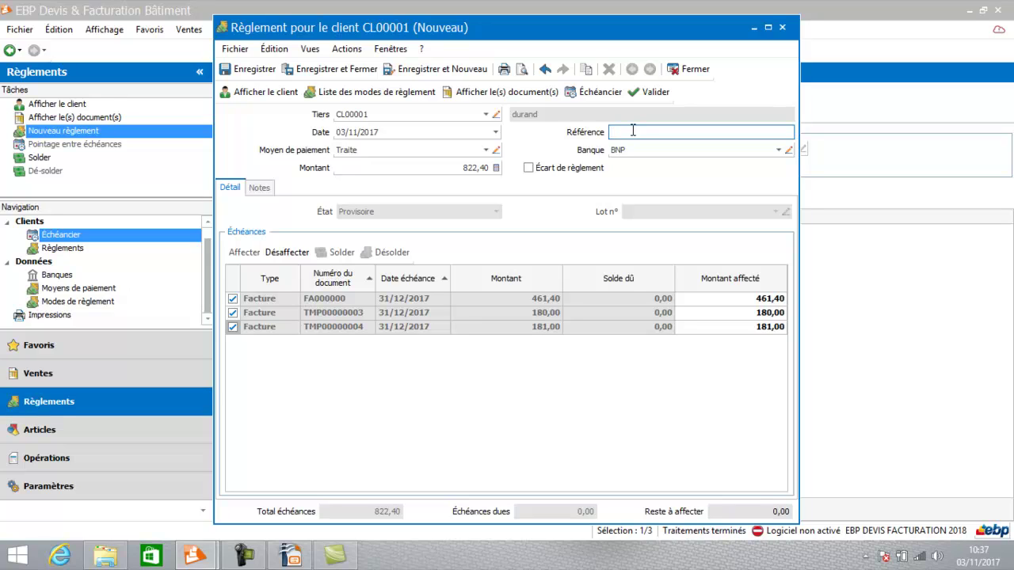
pyautogui.write('TRAITE')
pyautogui.click(654, 94)
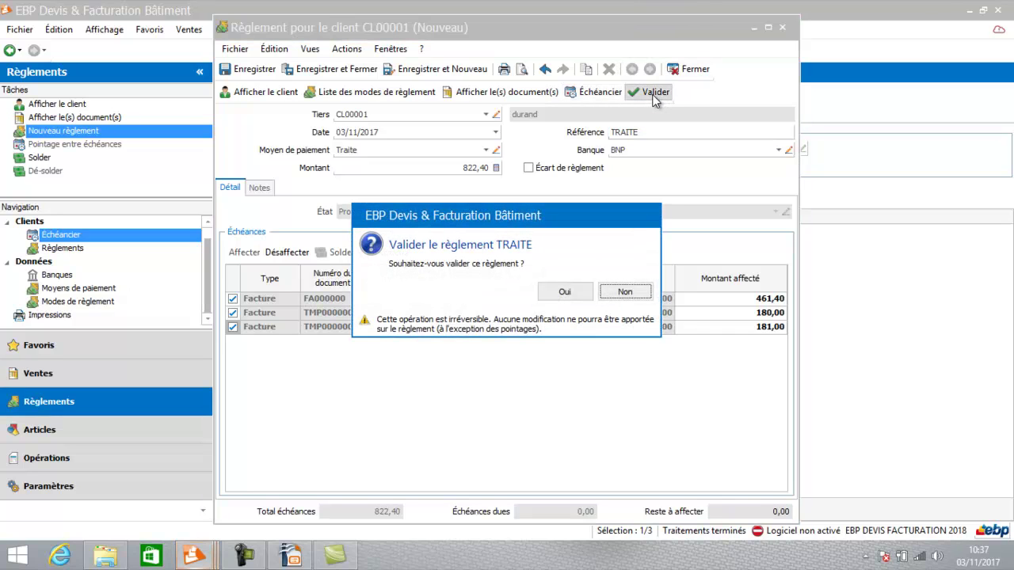
pyautogui.press('Return')
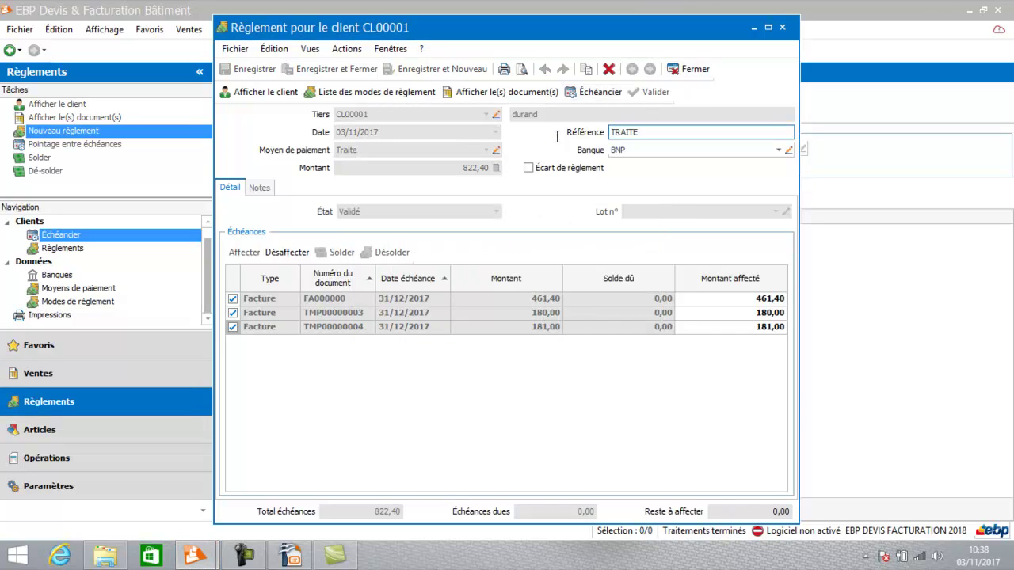
pyautogui.click(677, 69)
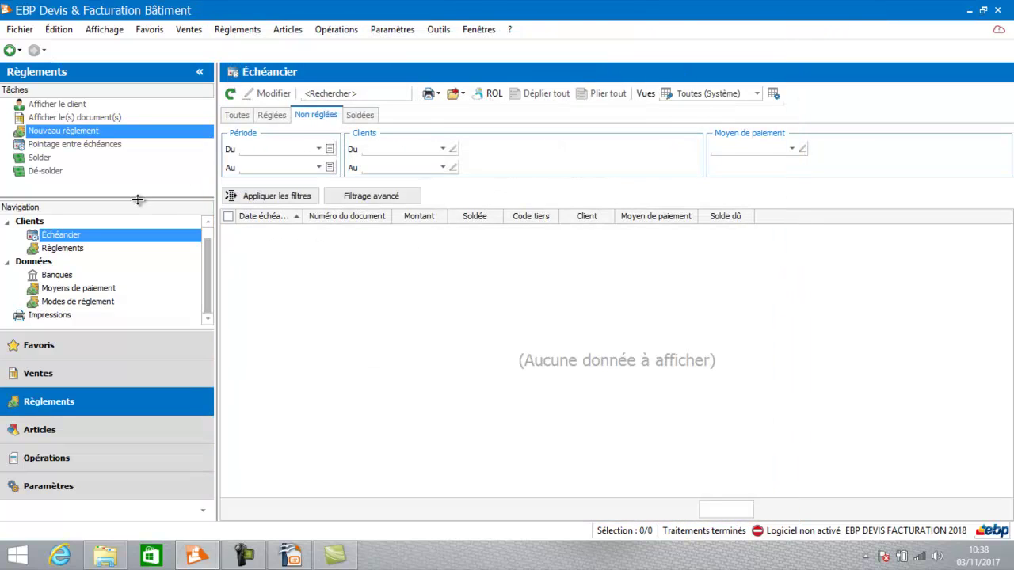
# Step: Check the recorded payment in the settled due dates and payments list, and review the unsettled due dates
pyautogui.click(271, 112)
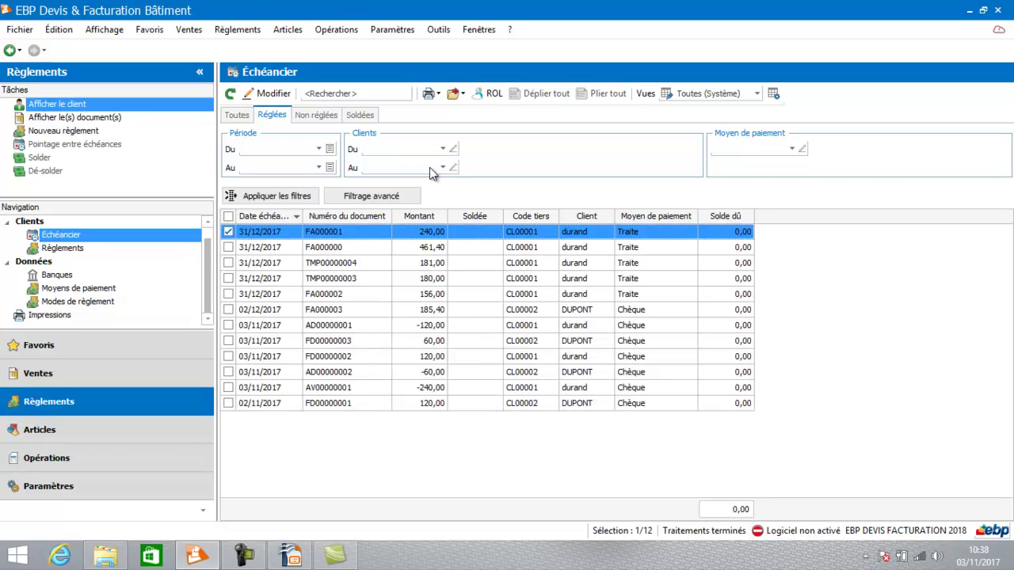
pyautogui.click(74, 251)
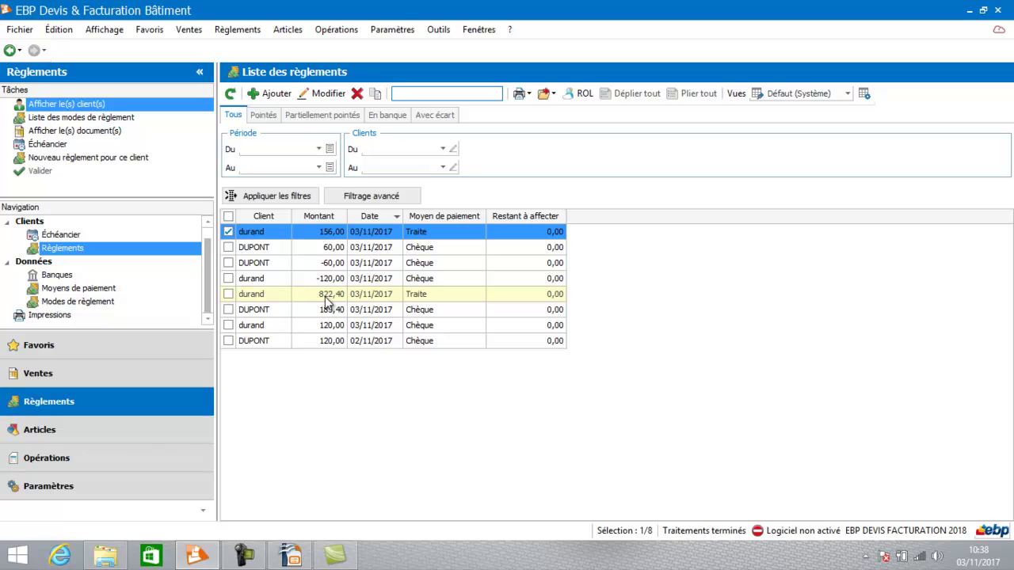
pyautogui.click(74, 234)
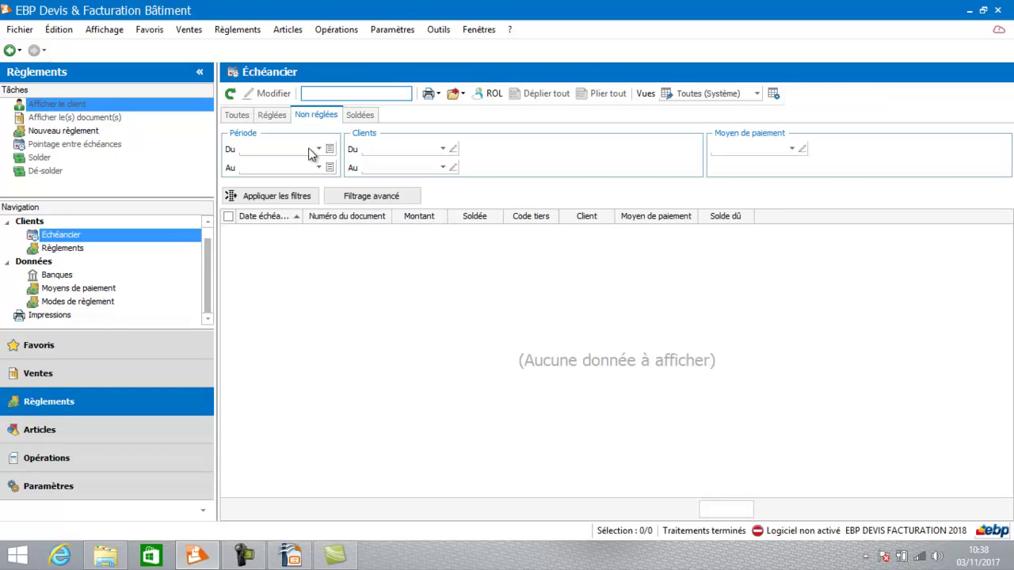